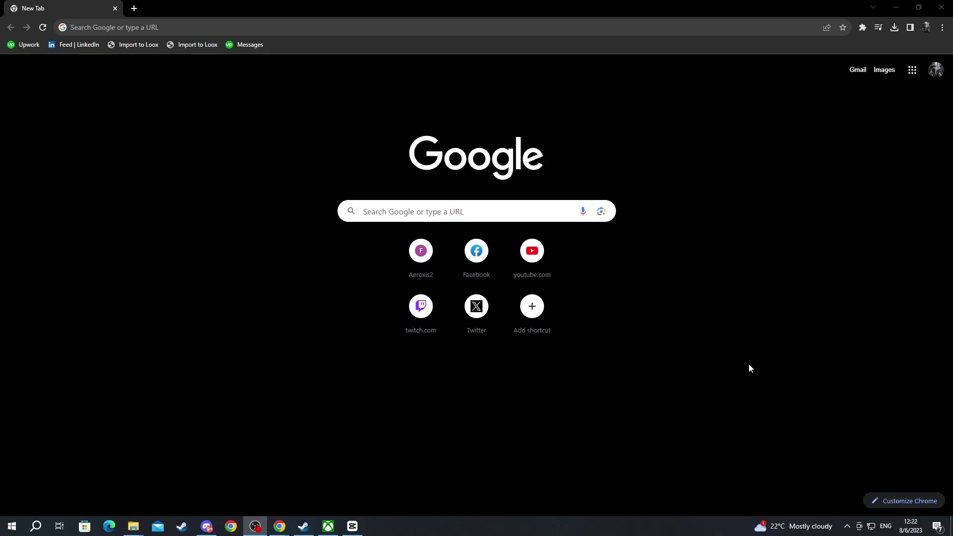
# Search Google for 'earth map minecraft' using the autocomplete suggestion
pyautogui.click(406, 209)
pyautogui.write('ear')
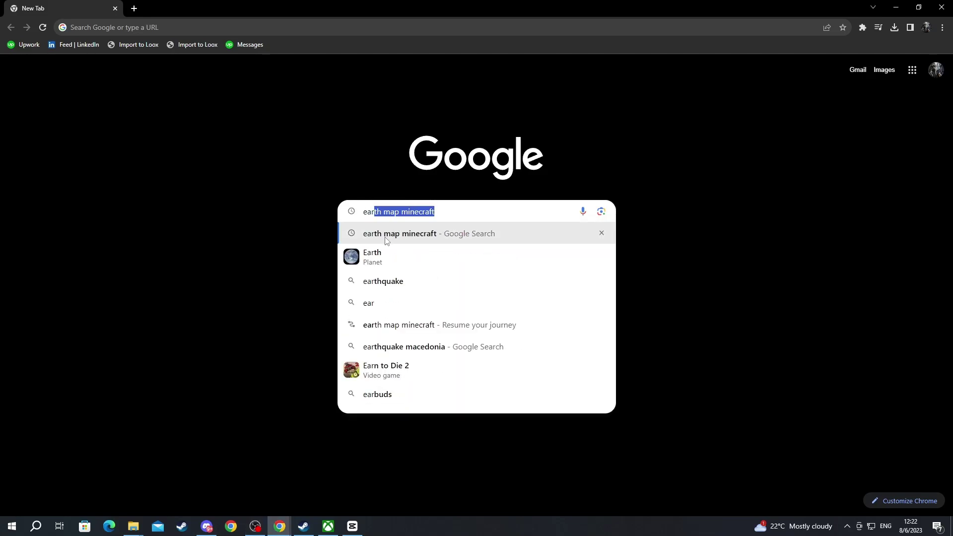
pyautogui.click(387, 241)
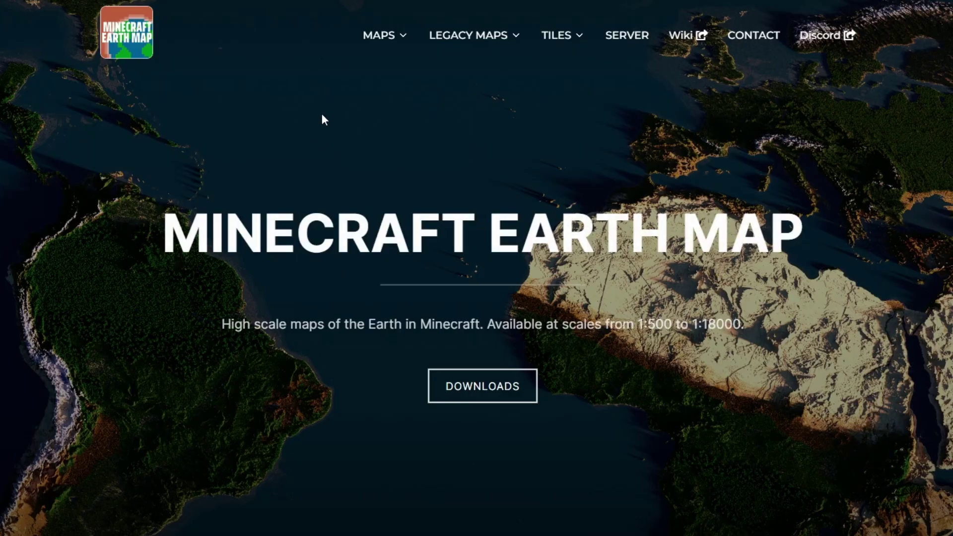
# Go to the Java Downloads page from the MAPS menu and scroll down to the EarthMaps table
pyautogui.moveTo(380, 41)
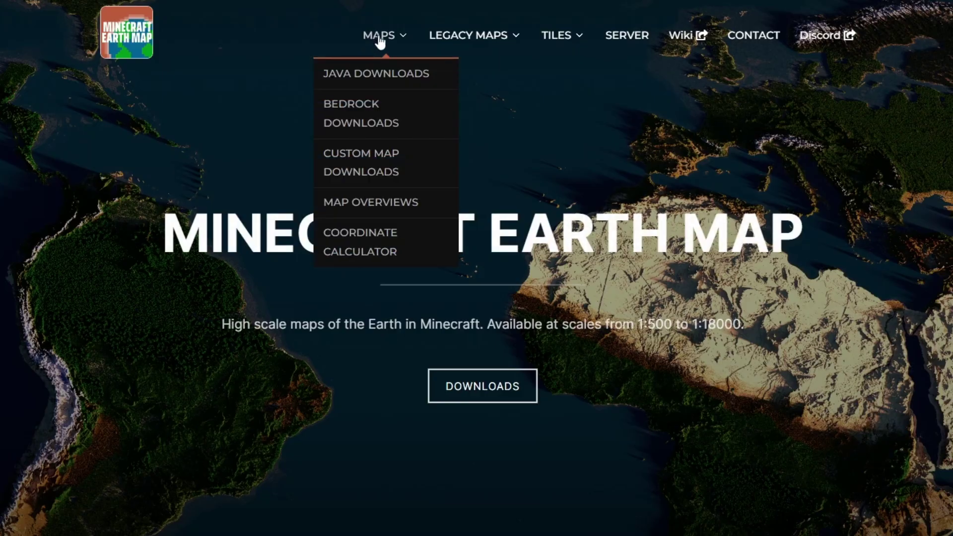
pyautogui.click(350, 77)
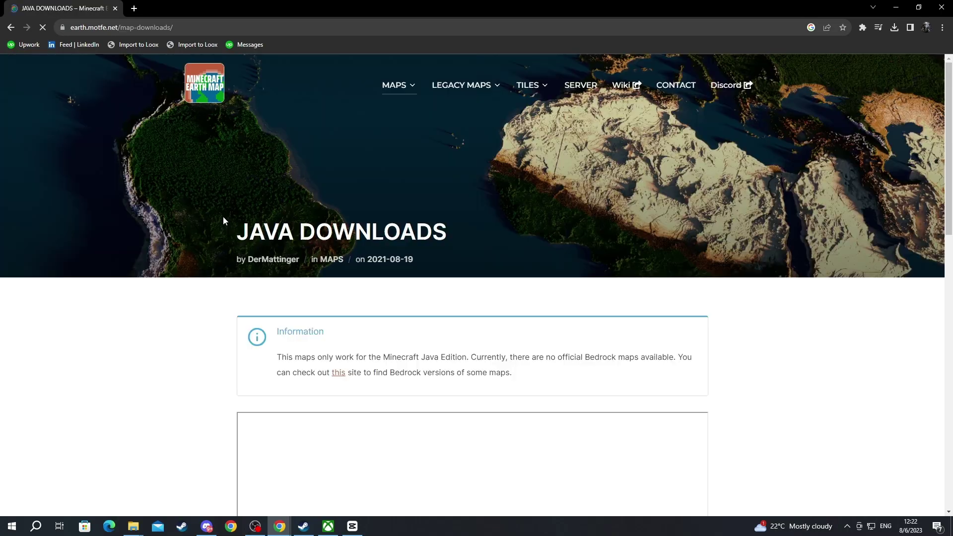
pyautogui.scroll(-5, 281, 277)
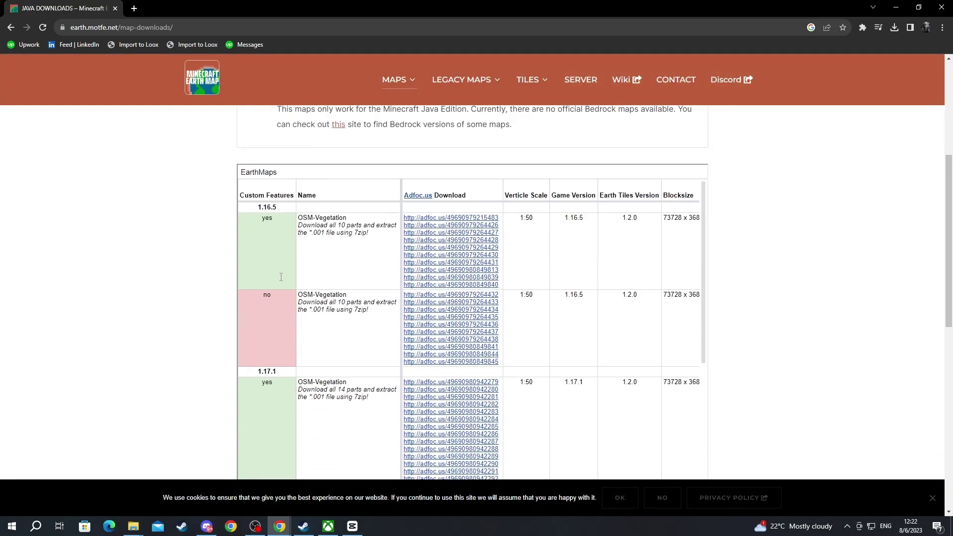
pyautogui.scroll(-1, 685, 358)
pyautogui.scroll(-1, 799, 344)
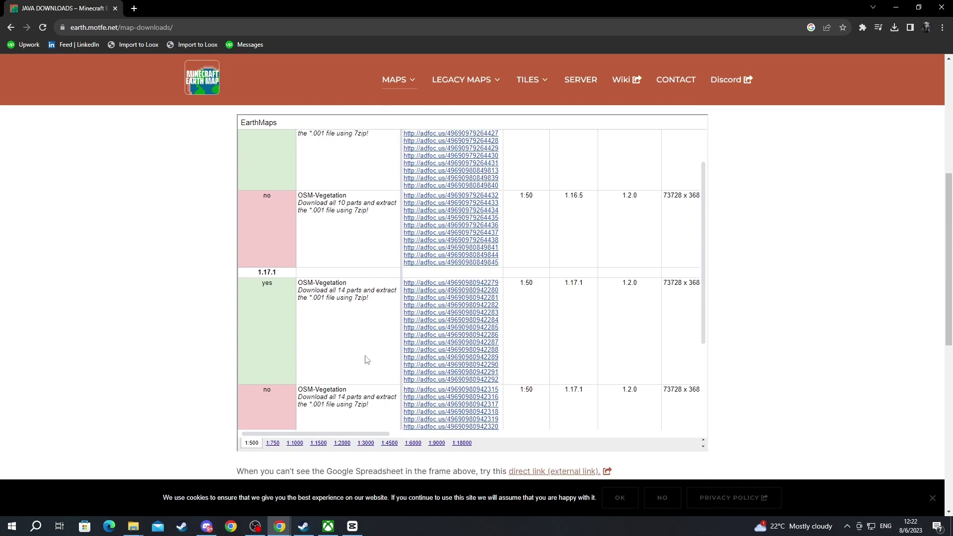
# Switch the EarthMaps table to the 1:18000 sheet, showing the 1.16.5, 1.17.1 and 1.19.3 links
pyautogui.click(464, 446)
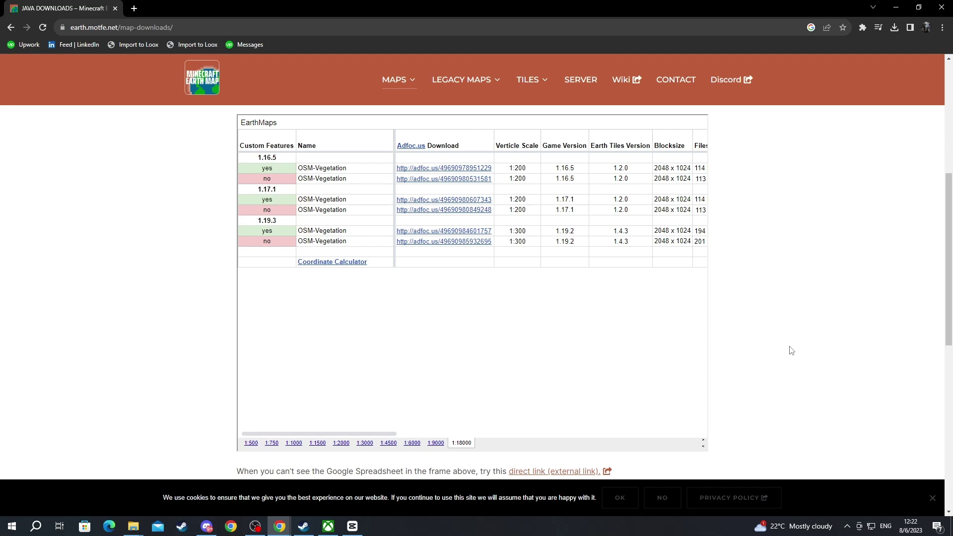
pyautogui.scroll(1, 791, 351)
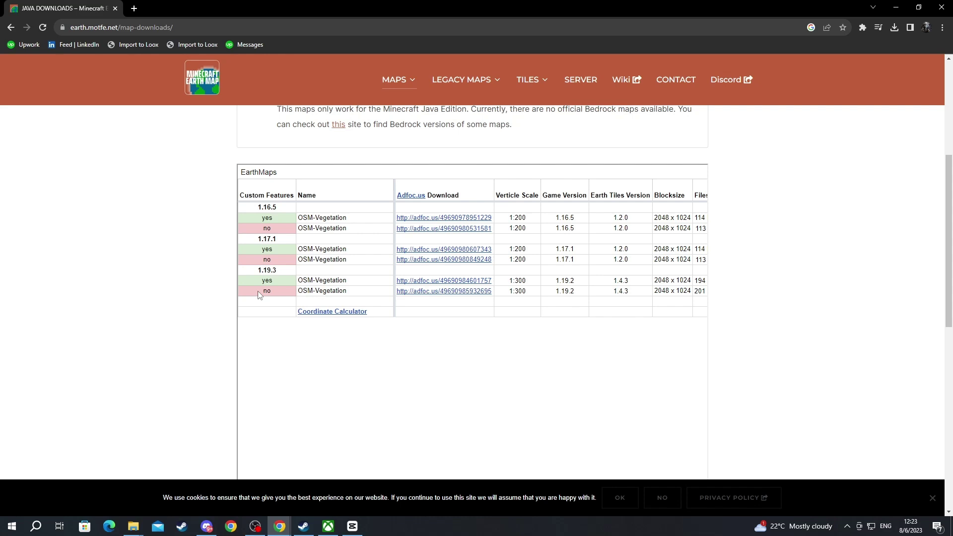
# Follow the 1.19.3 adfoc.us link and skip the ad to reach the MediaFire download
pyautogui.click(438, 281)
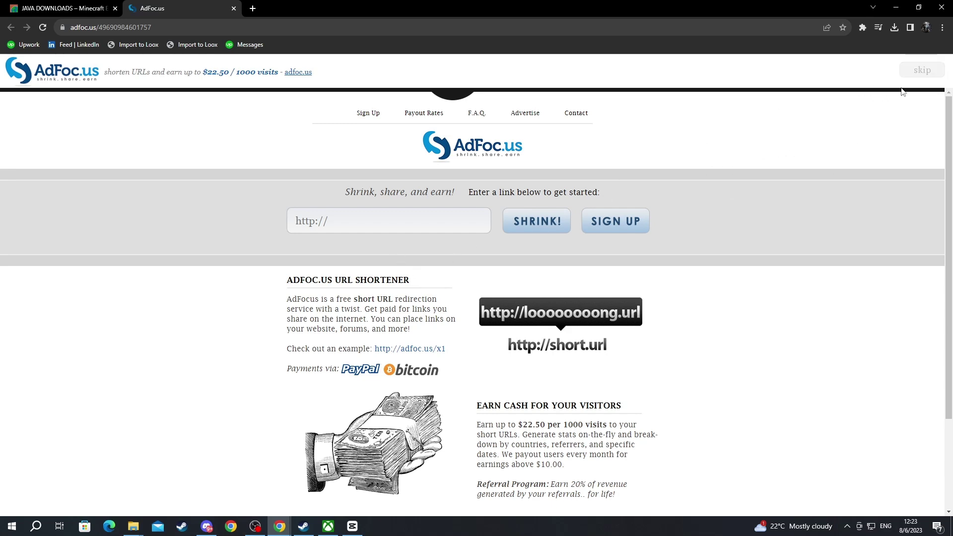
pyautogui.click(902, 71)
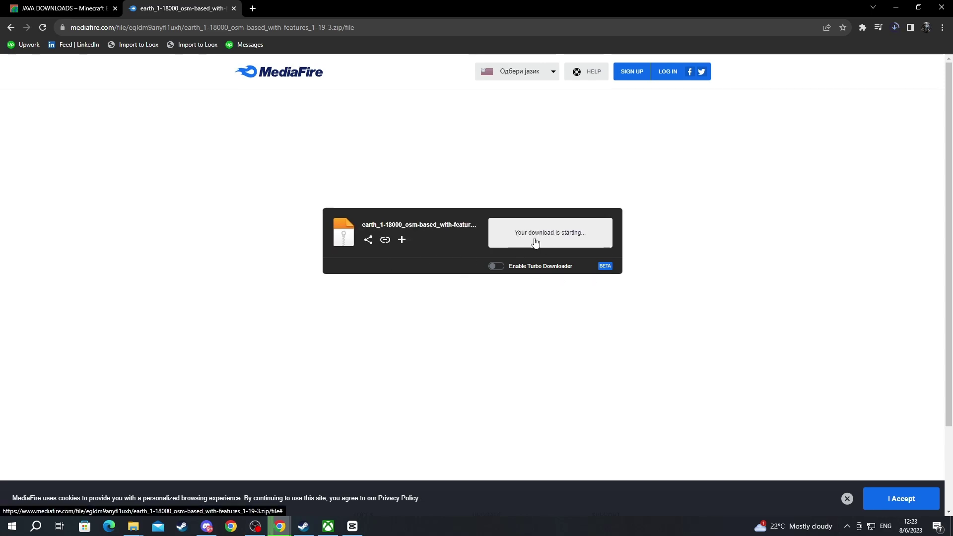
# Check the earth map zip's progress in Chrome's downloads list, then close Chrome
pyautogui.click(896, 27)
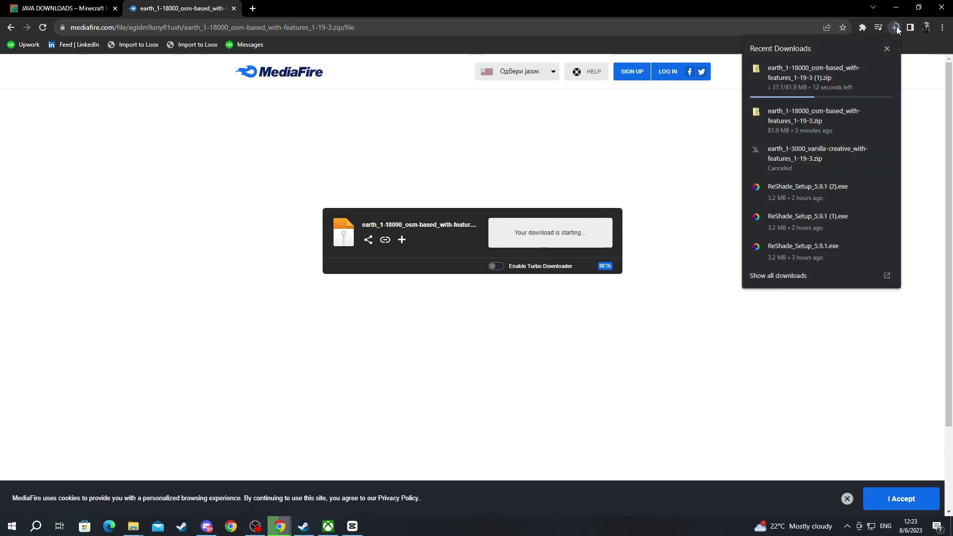
pyautogui.click(897, 27)
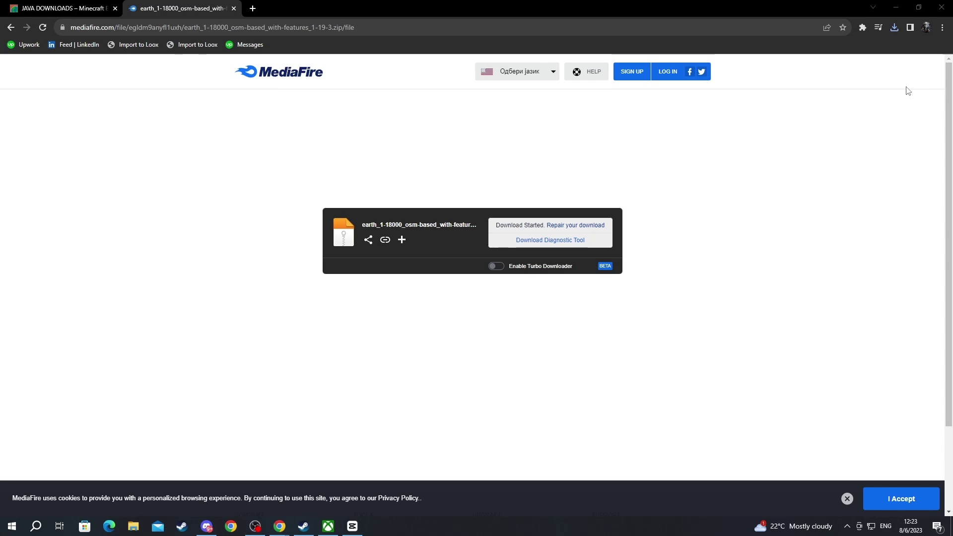
pyautogui.click(894, 29)
pyautogui.click(895, 29)
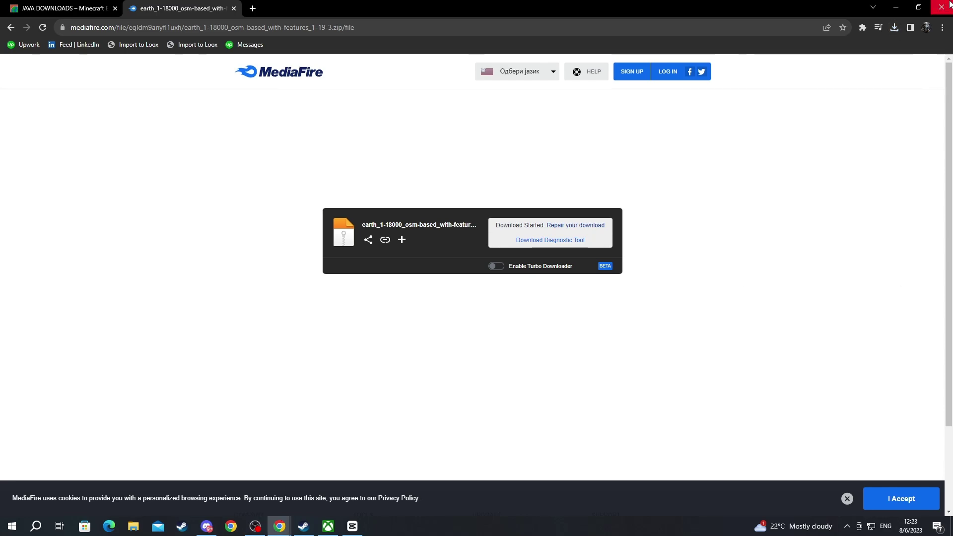
pyautogui.click(948, 4)
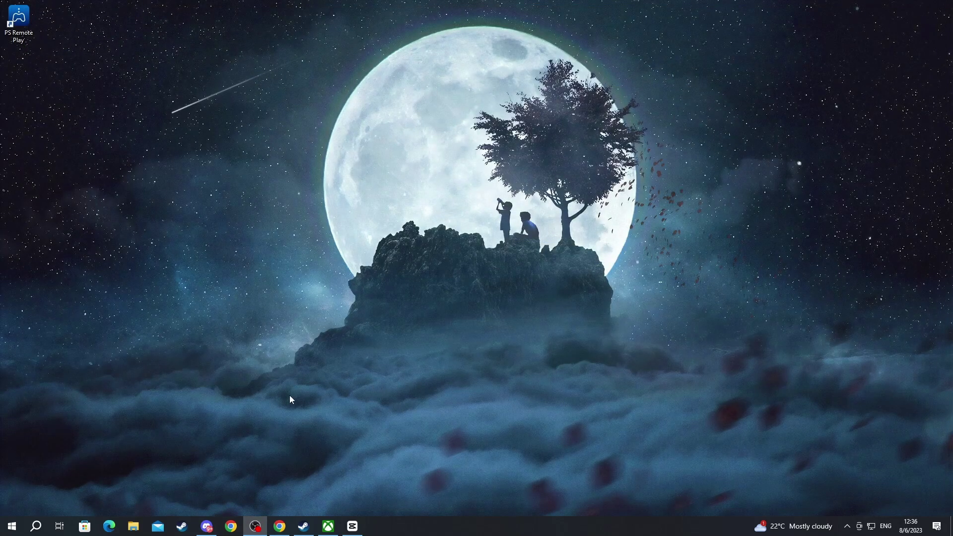
# Copy the downloaded earth map zip from Downloads onto the desktop
pyautogui.click(136, 530)
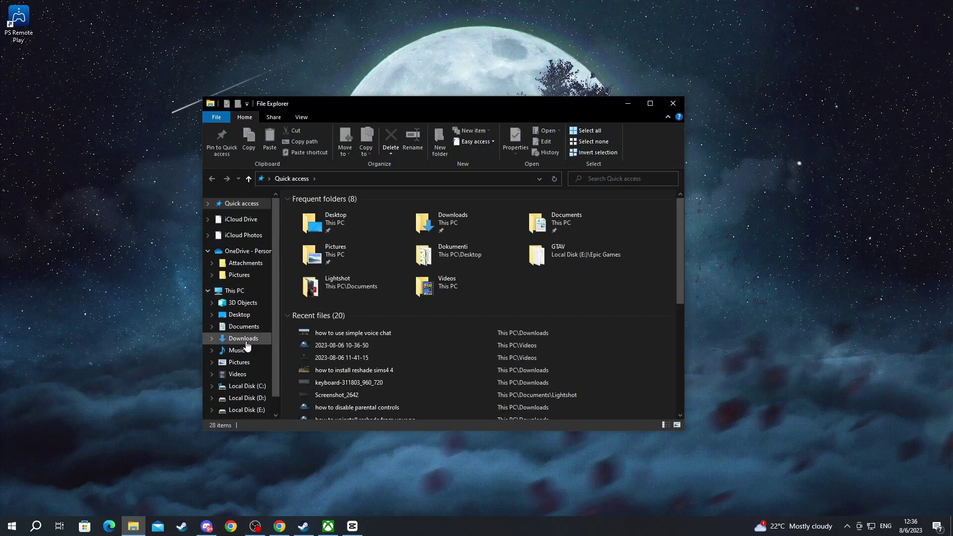
pyautogui.click(246, 343)
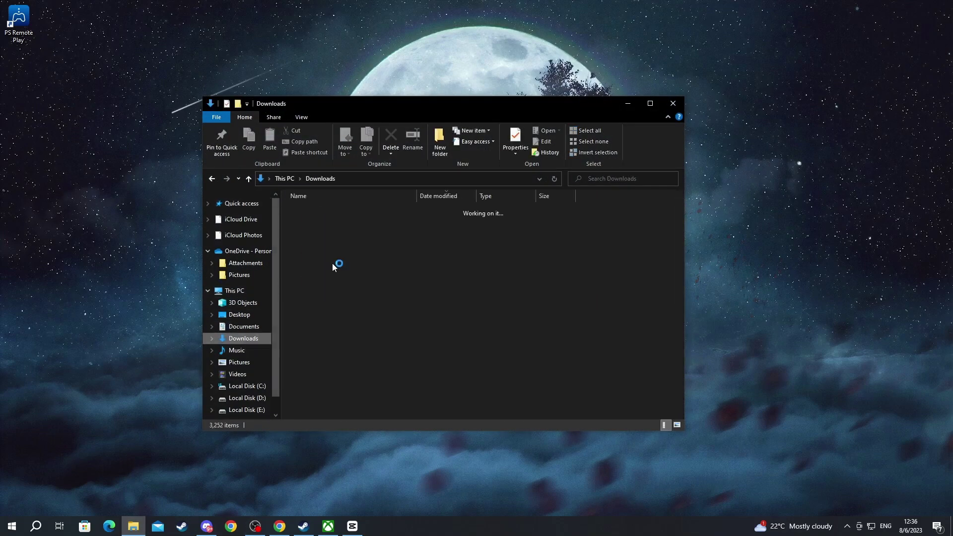
pyautogui.moveTo(457, 210); pyautogui.dragTo(91, 184)
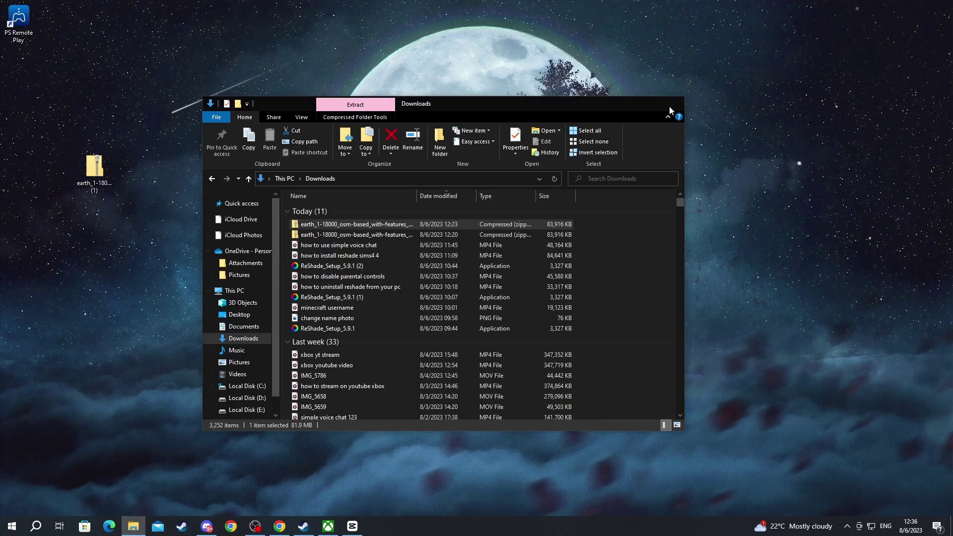
pyautogui.click(853, 53)
# Extract the zip to the Desktop with the Extract Compressed Folders wizard
pyautogui.doubleClick(100, 175)
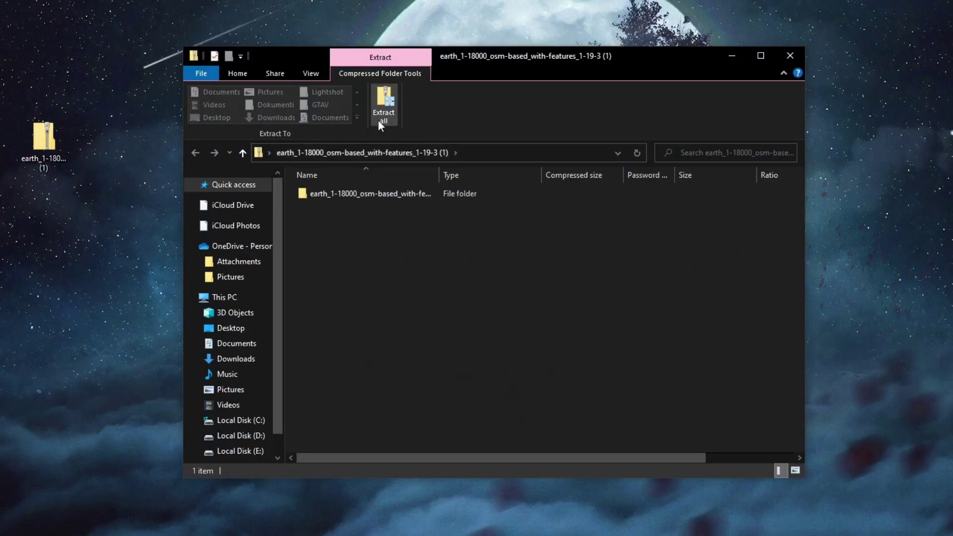
pyautogui.click(388, 119)
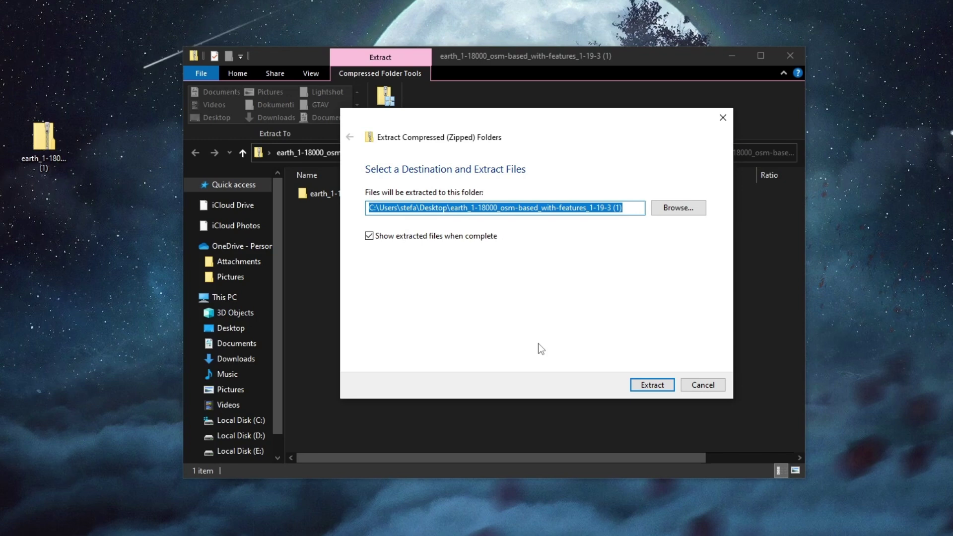
pyautogui.click(650, 385)
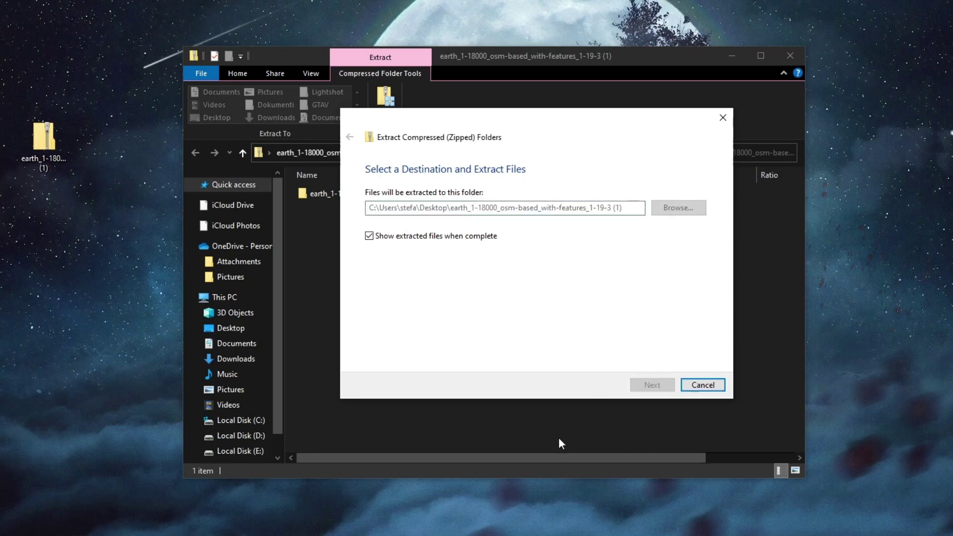
pyautogui.click(792, 55)
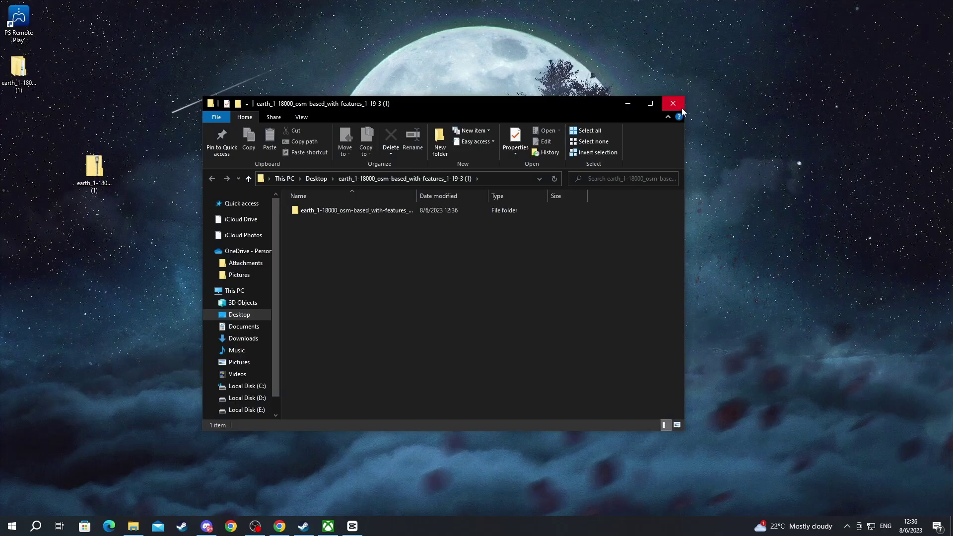
# Open the extracted folder on the desktop, copy its earth world folder, and close the window
pyautogui.click(682, 110)
pyautogui.moveTo(19, 67); pyautogui.dragTo(359, 167)
pyautogui.doubleClick(358, 169)
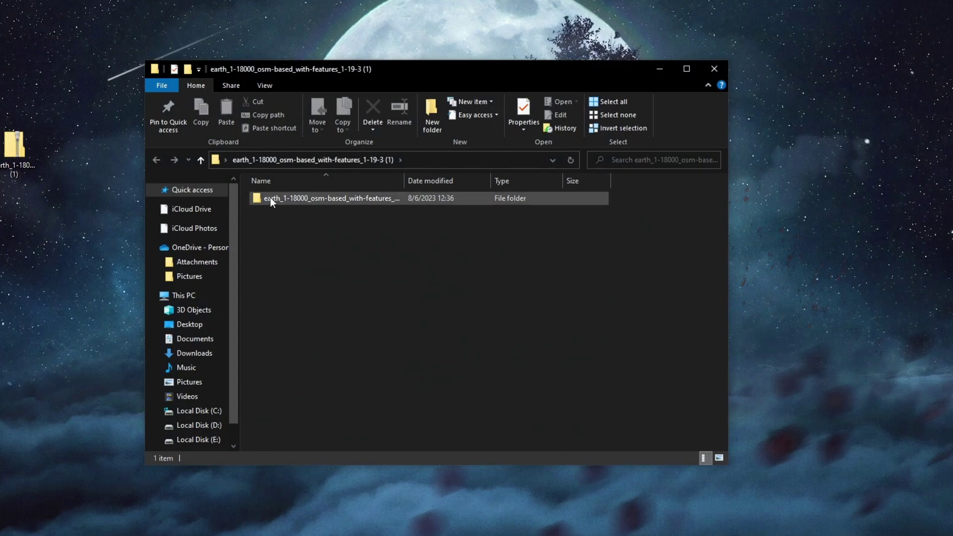
pyautogui.click(270, 199)
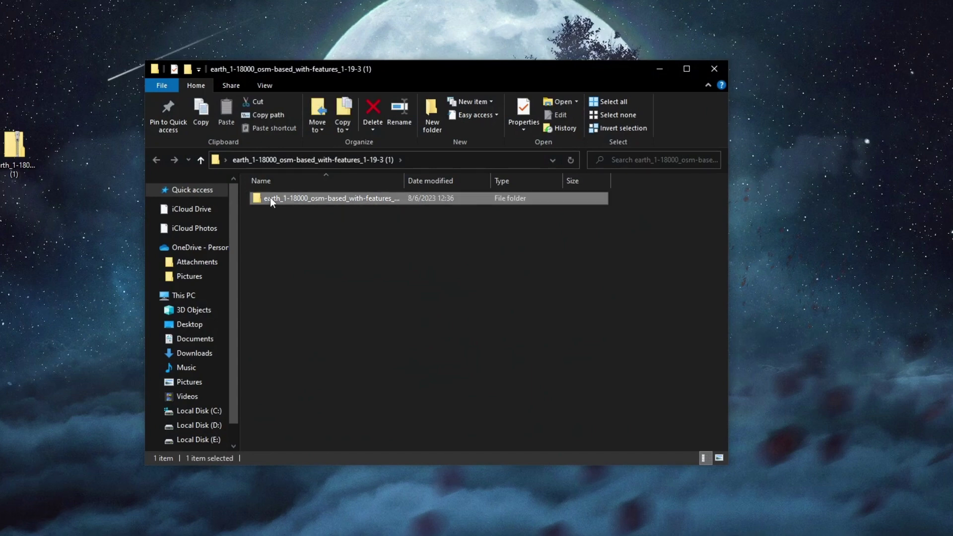
pyautogui.rightClick(270, 197)
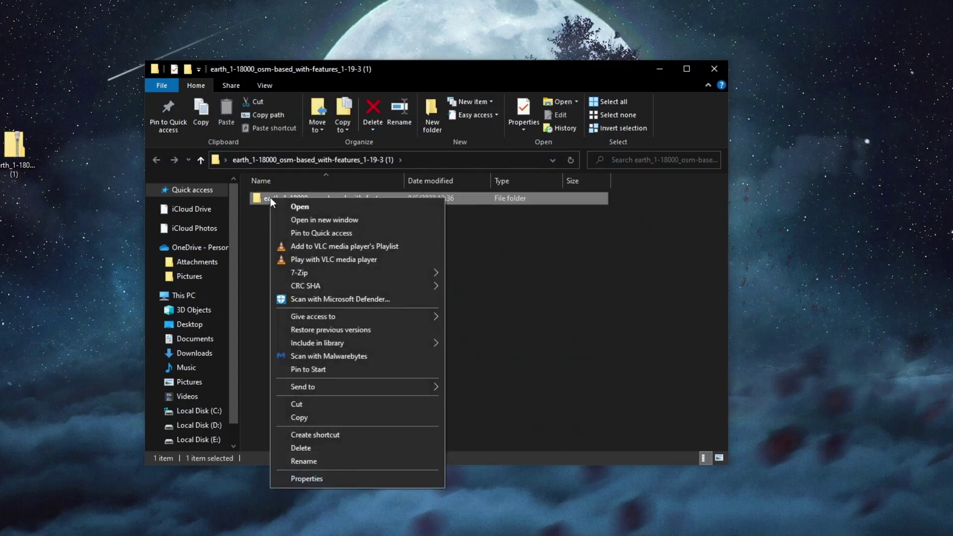
pyautogui.click(315, 419)
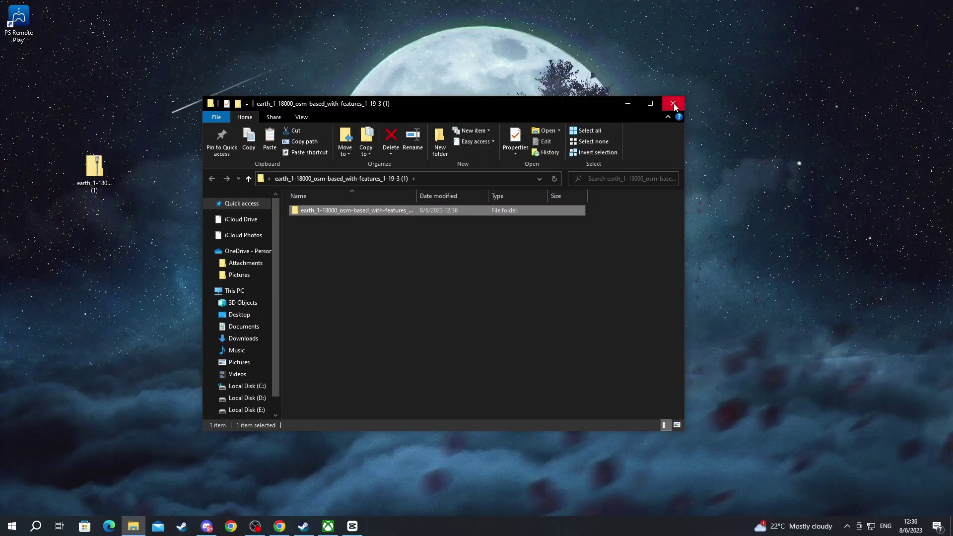
pyautogui.click(714, 68)
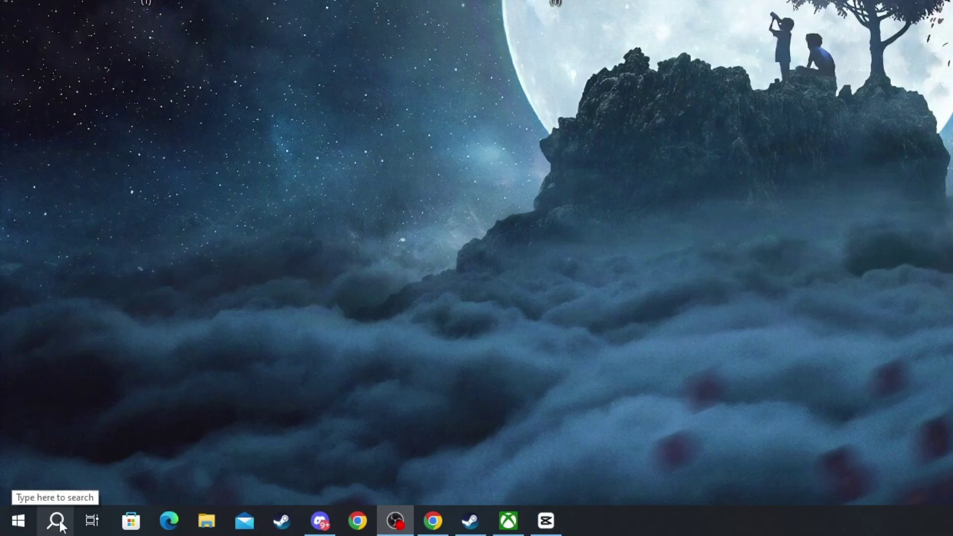
# Launch Run from Windows search and open %appdata% to reach the Roaming folder
pyautogui.click(57, 521)
pyautogui.write('rub')
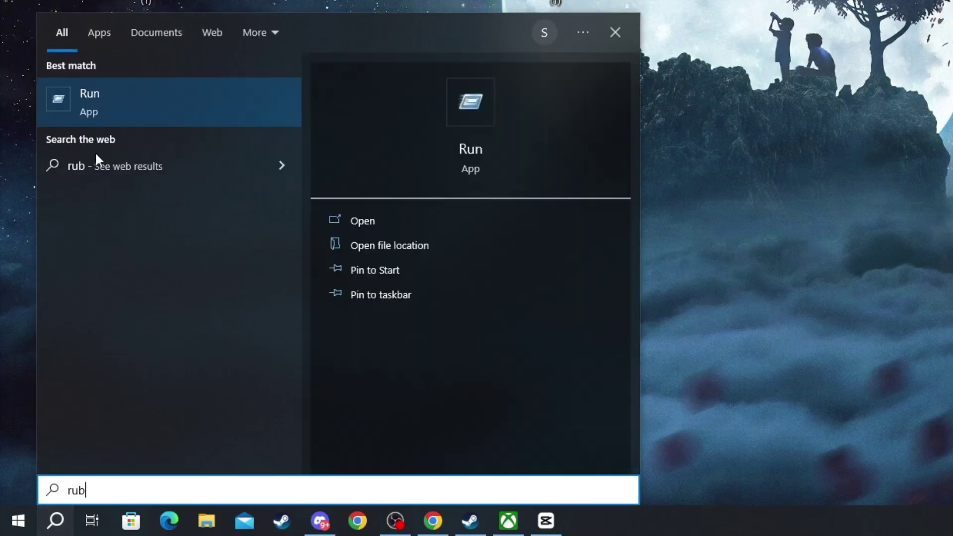
pyautogui.press('BackSpace')
pyautogui.write('n')
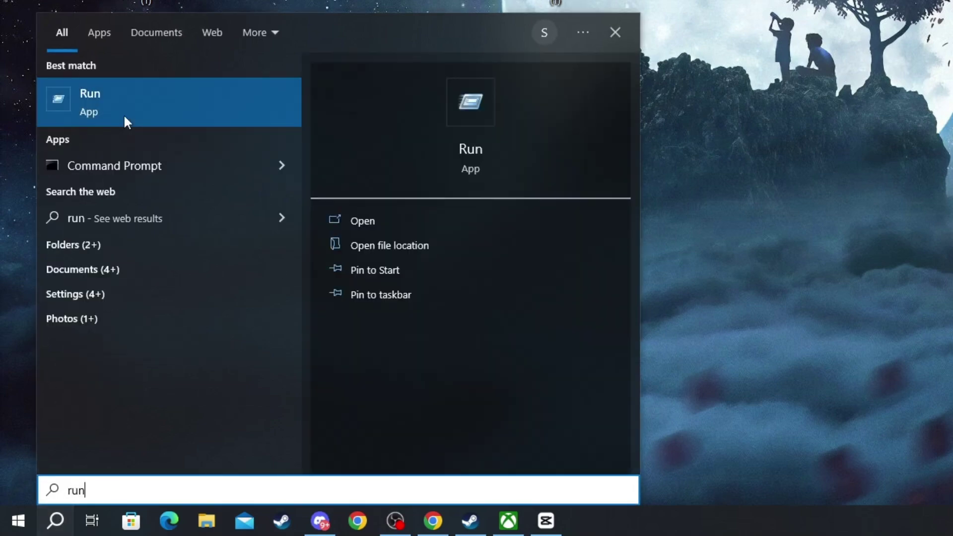
pyautogui.click(793, 336)
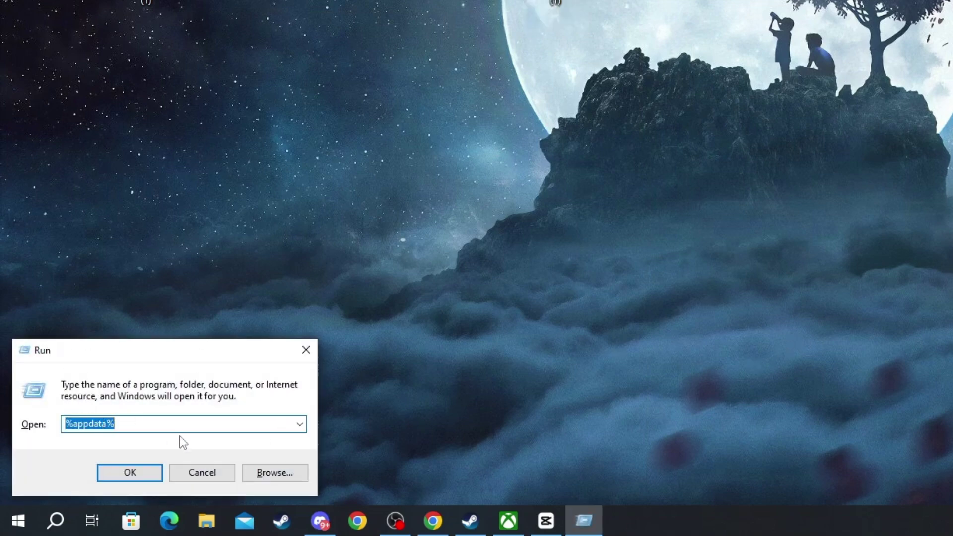
pyautogui.write('%appdata%')
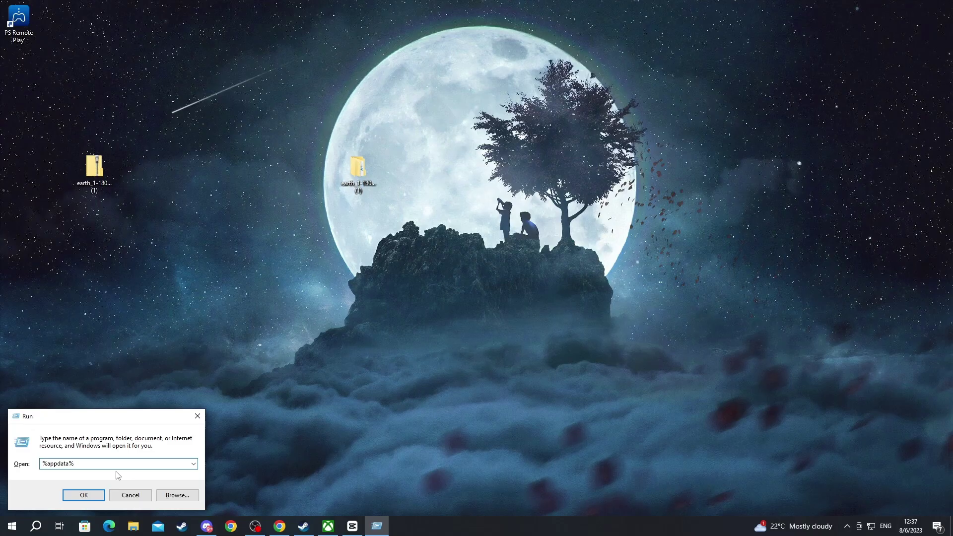
pyautogui.press('Return')
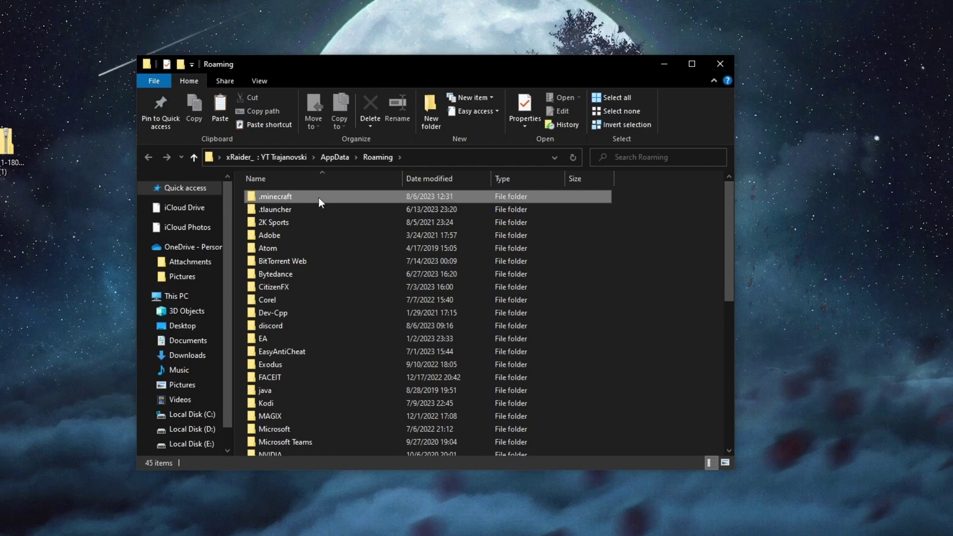
# Paste the copied earth world folder into .minecraft\saves
pyautogui.doubleClick(319, 198)
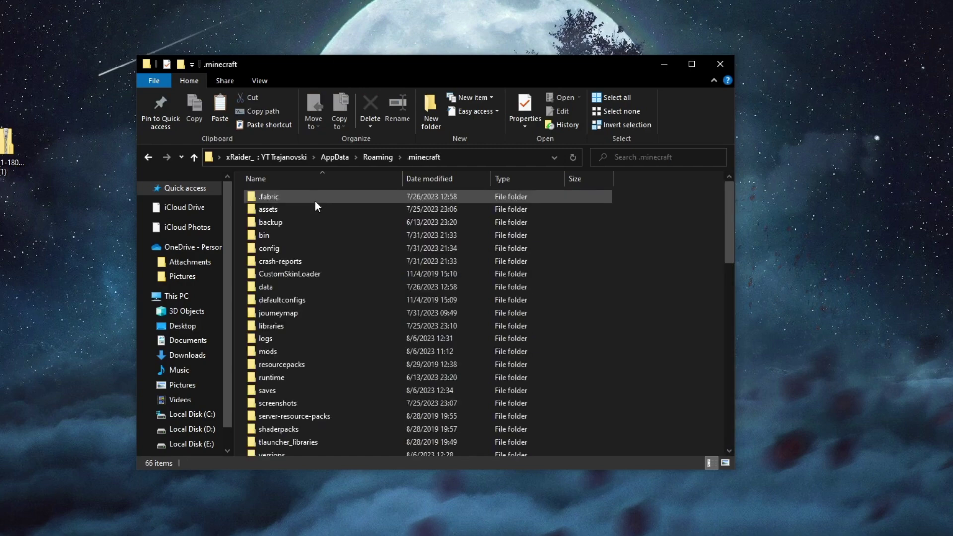
pyautogui.doubleClick(262, 392)
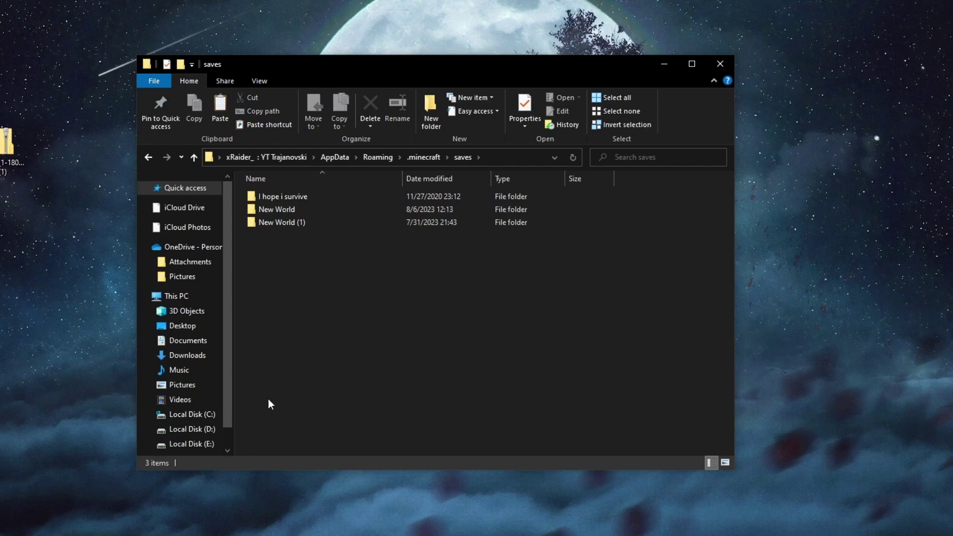
pyautogui.rightClick(273, 264)
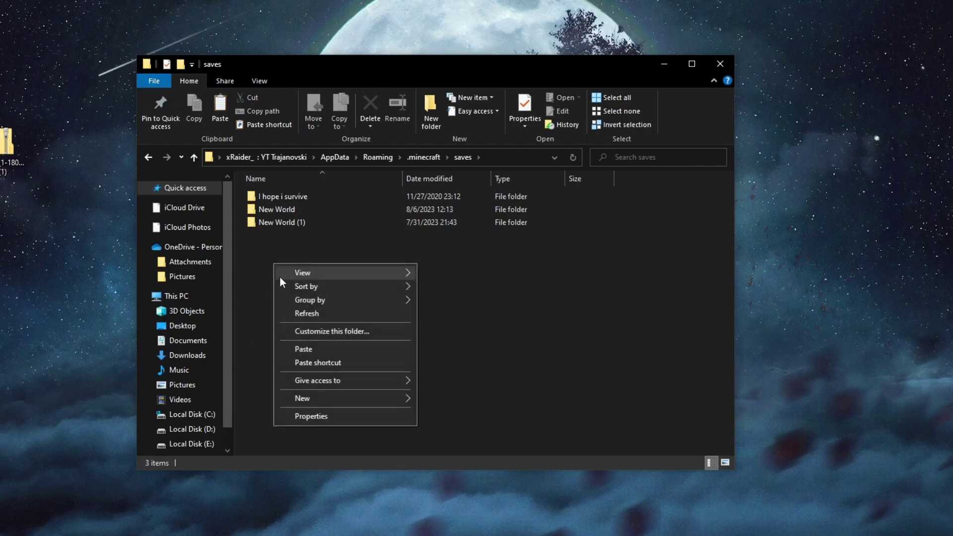
pyautogui.click(305, 349)
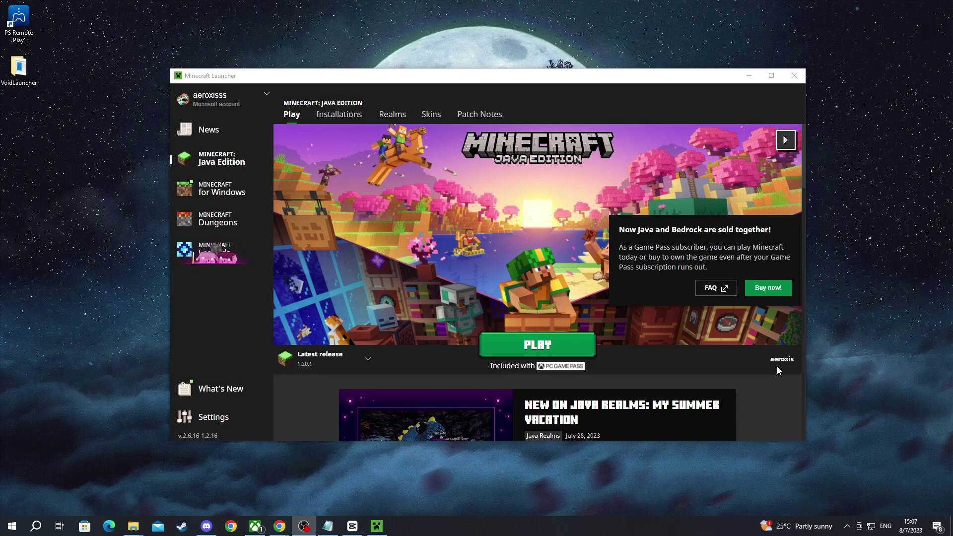
# Play Minecraft Java Edition on the Latest release 1.20.1 installation
pyautogui.click(308, 363)
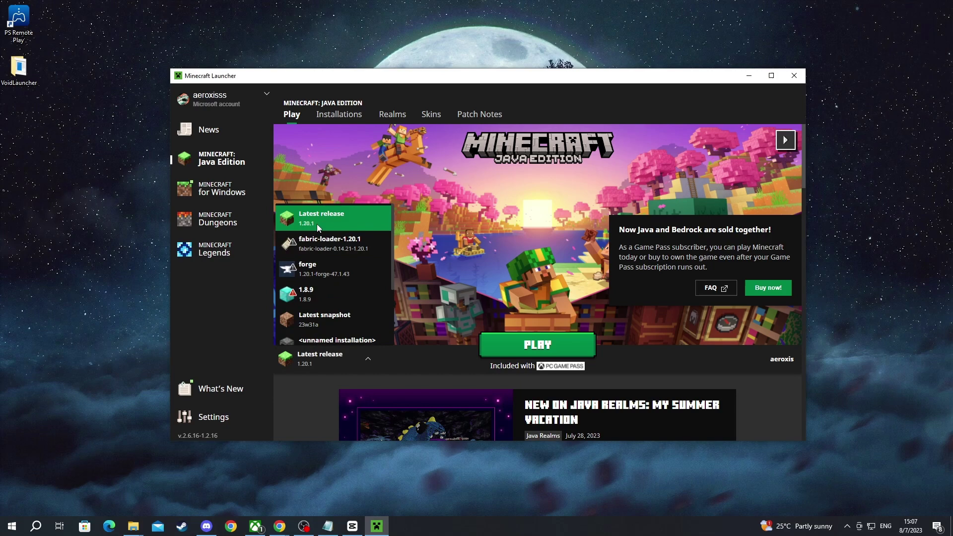
pyautogui.click(317, 225)
pyautogui.click(558, 355)
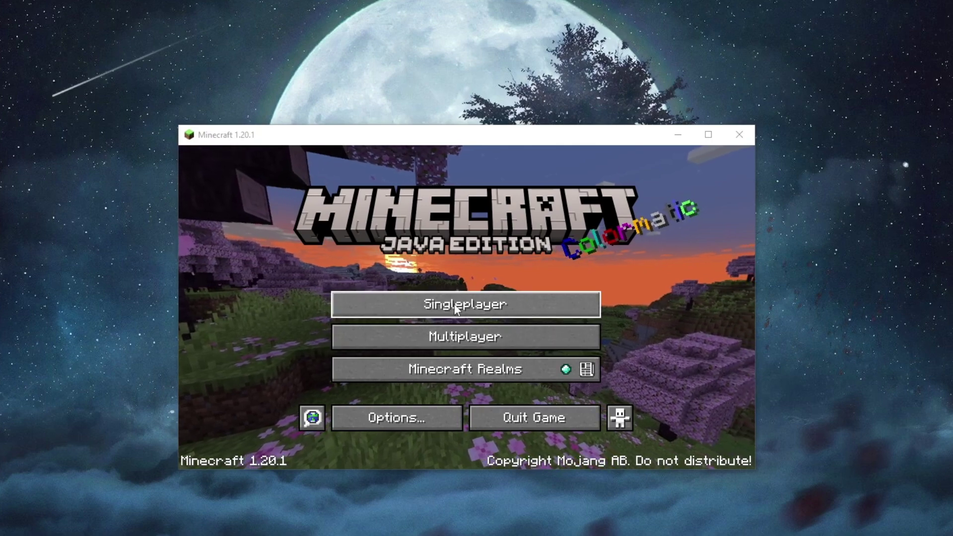
# From the Singleplayer world list, find the earth map world and start playing it
pyautogui.click(436, 305)
pyautogui.scroll(-1, 355, 322)
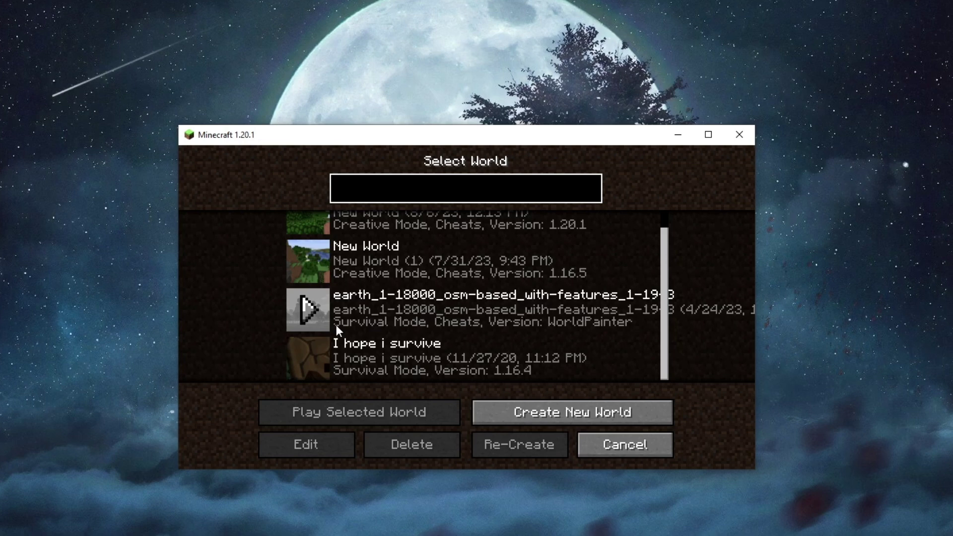
pyautogui.click(309, 312)
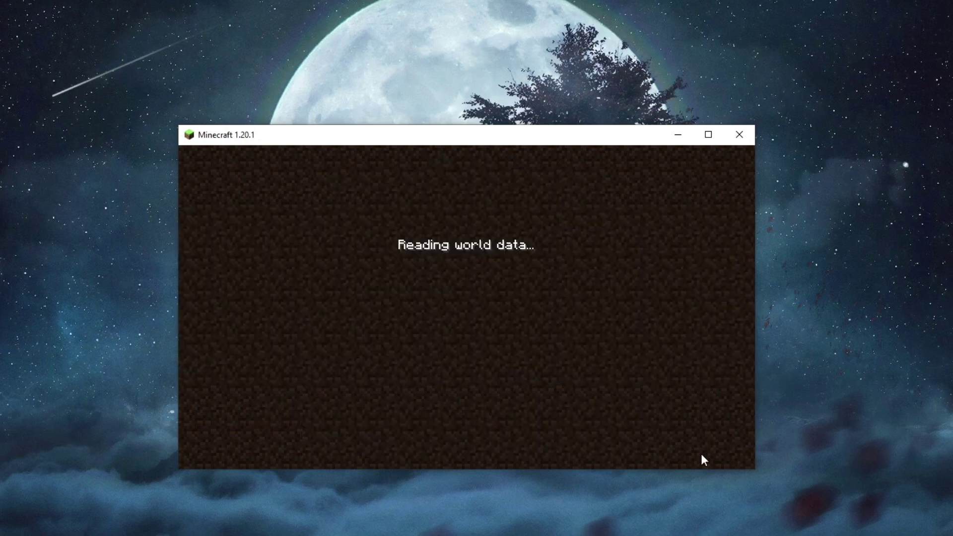